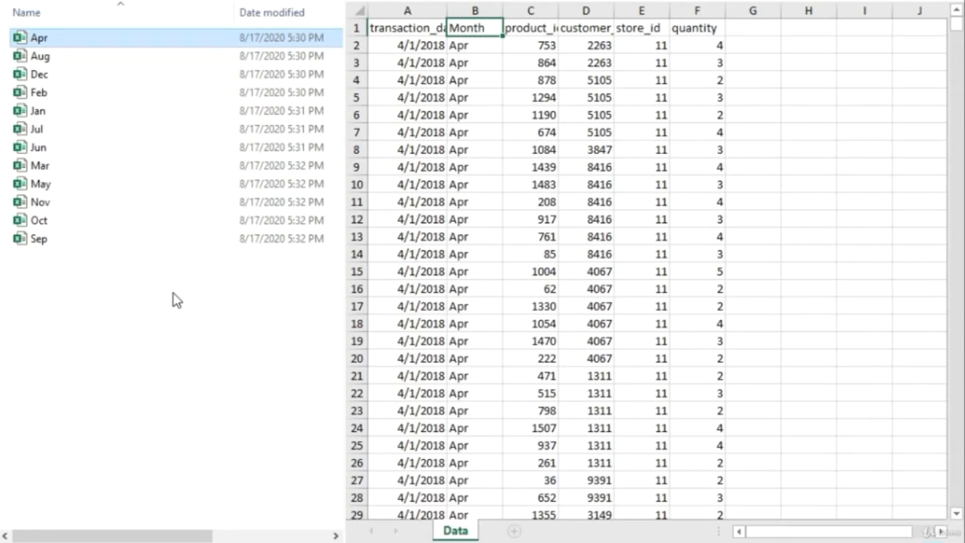
- Preview the Apr, Aug, Dec, Feb, Jan and Jul sales workbooks, then switch to Book1
key(Down)
key(Down)
key(Down)
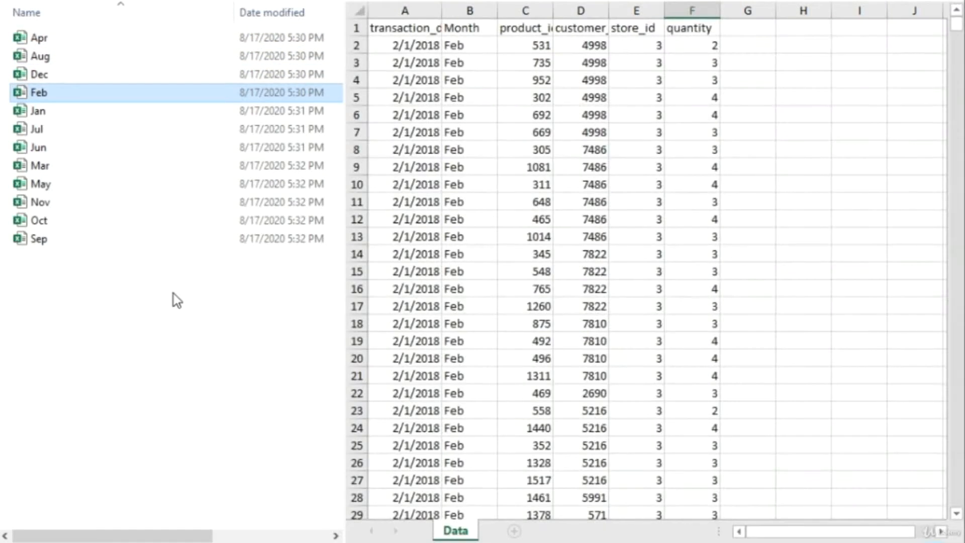
key(Up)
key(Up)
key(Up)
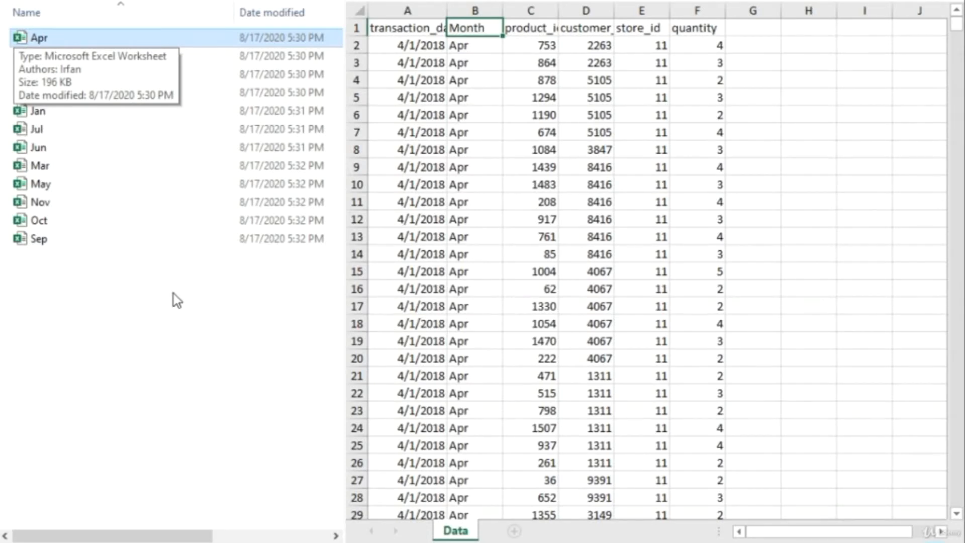
key(Down)
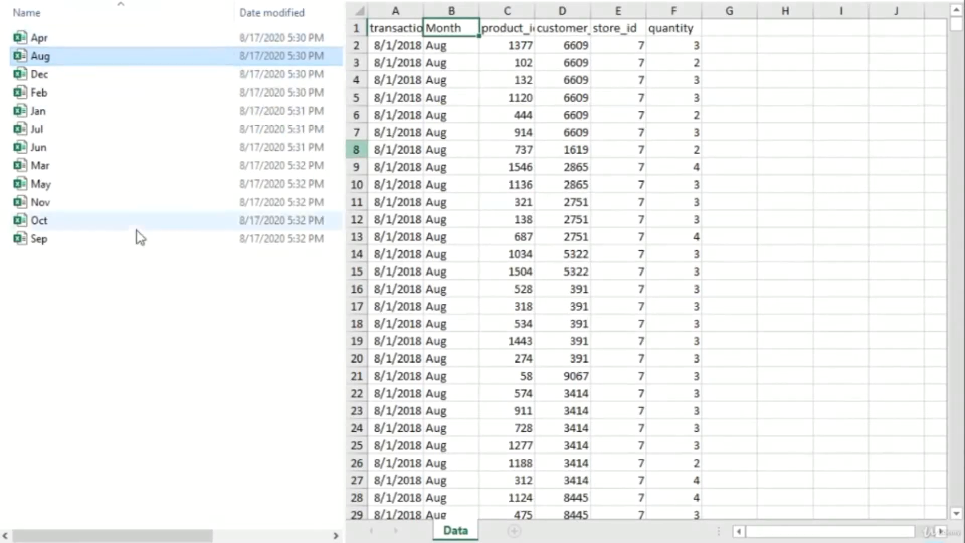
key(Down)
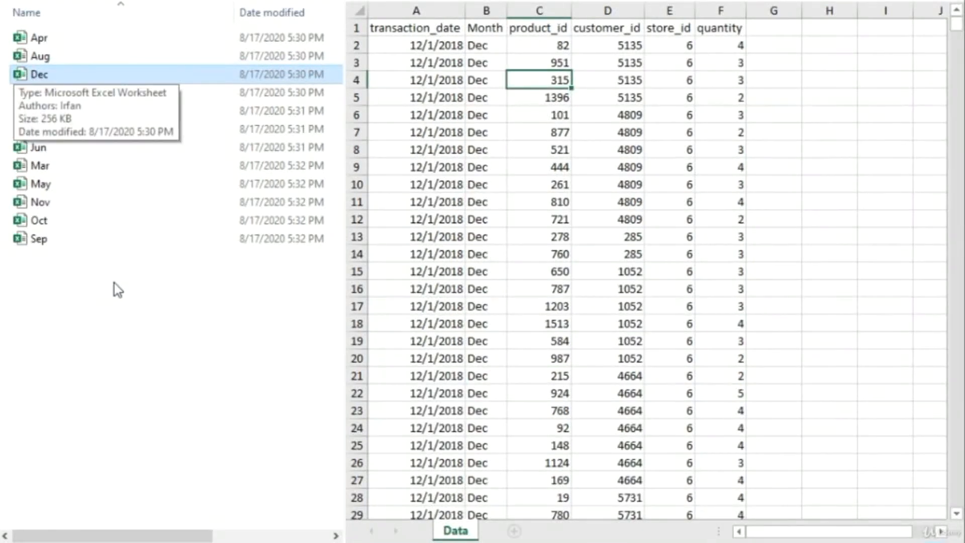
key(Down)
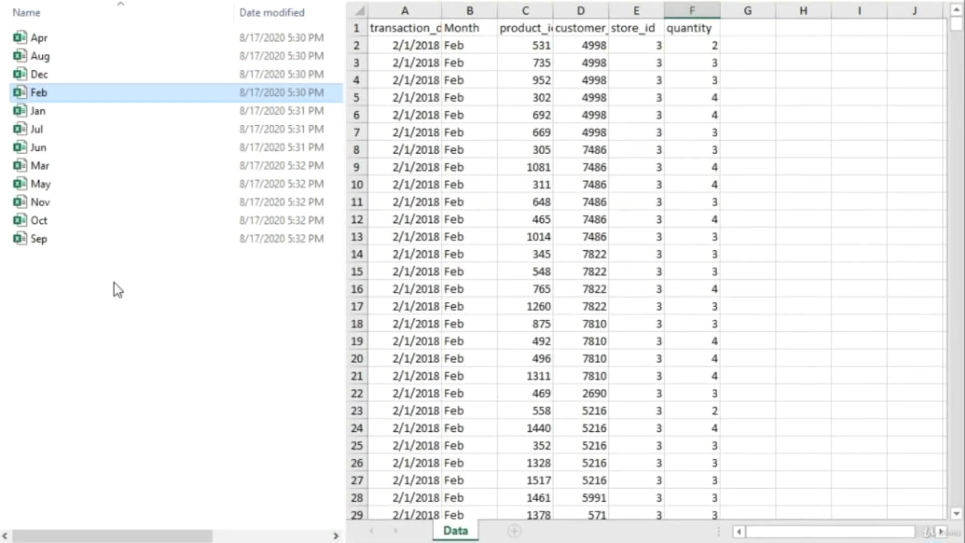
key(Down)
key(Down)
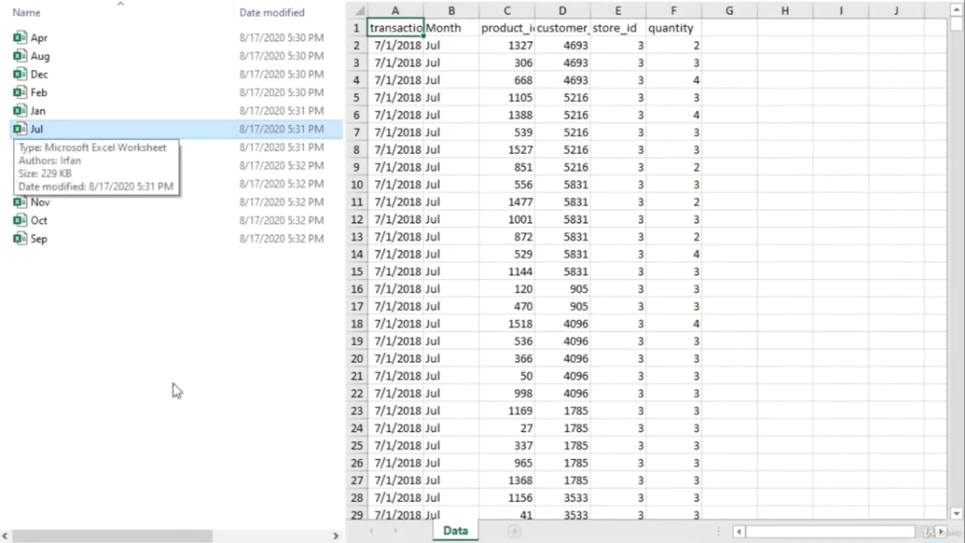
click(451, 530)
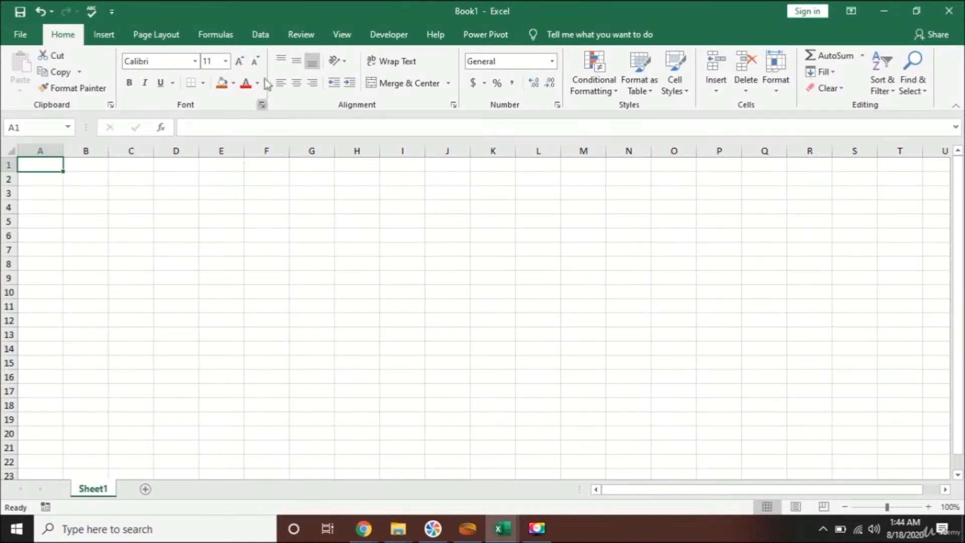
- Begin a Data-tab New Query from File > From Folder
click(261, 35)
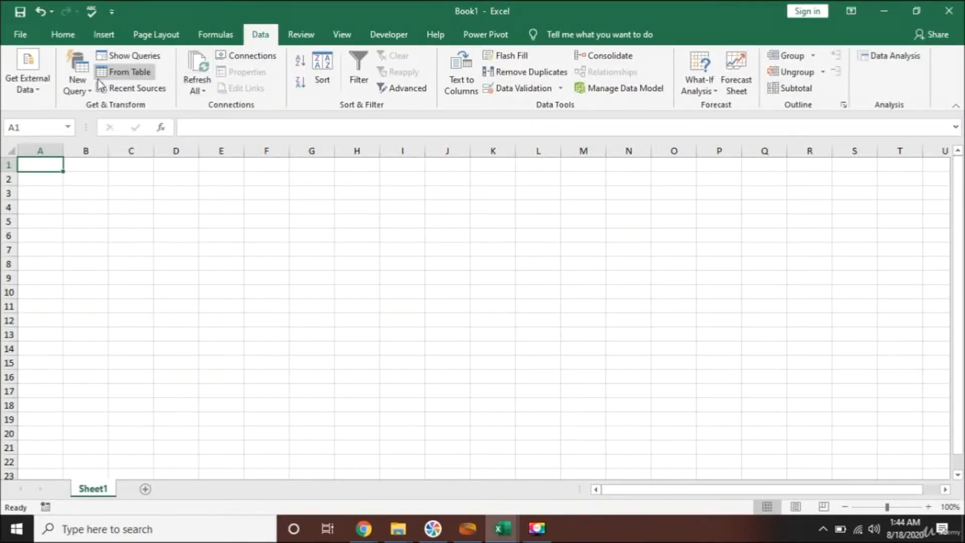
click(78, 83)
mouse_move(134, 115)
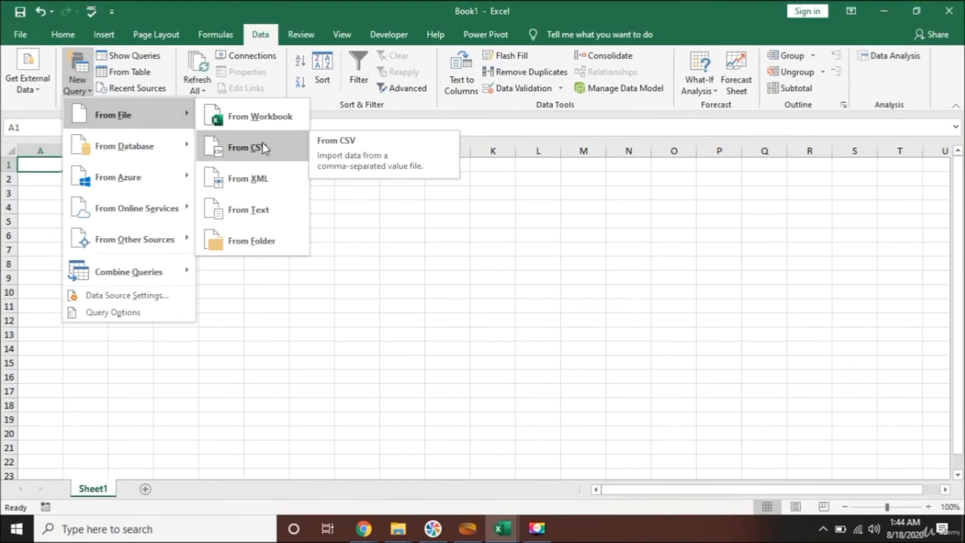
click(261, 242)
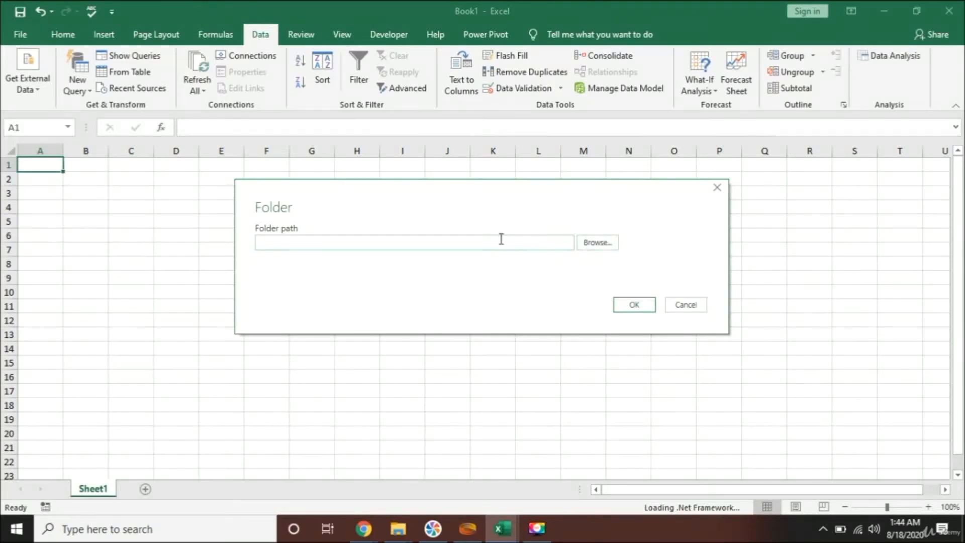
- Set the source folder to This PC > Desktop > Sales by Month and connect
click(604, 243)
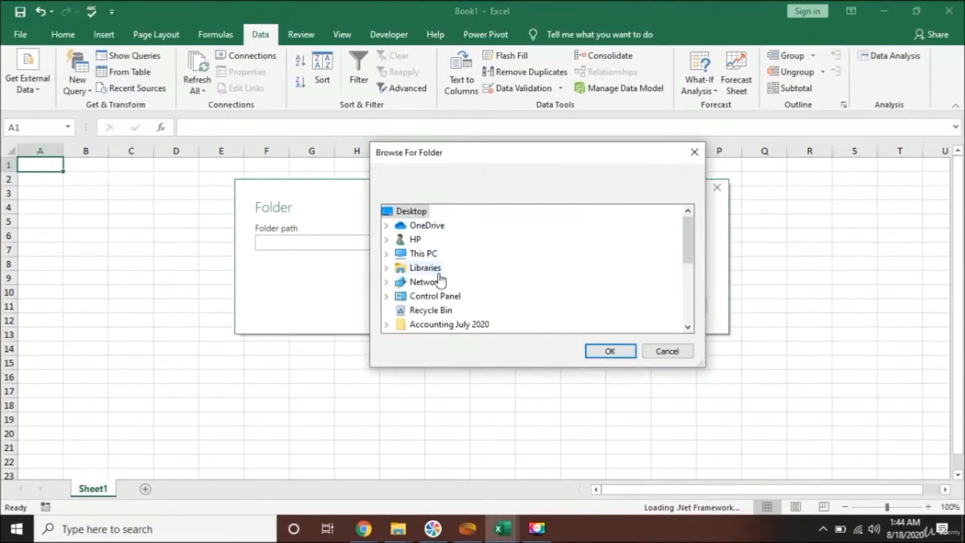
double_click(430, 254)
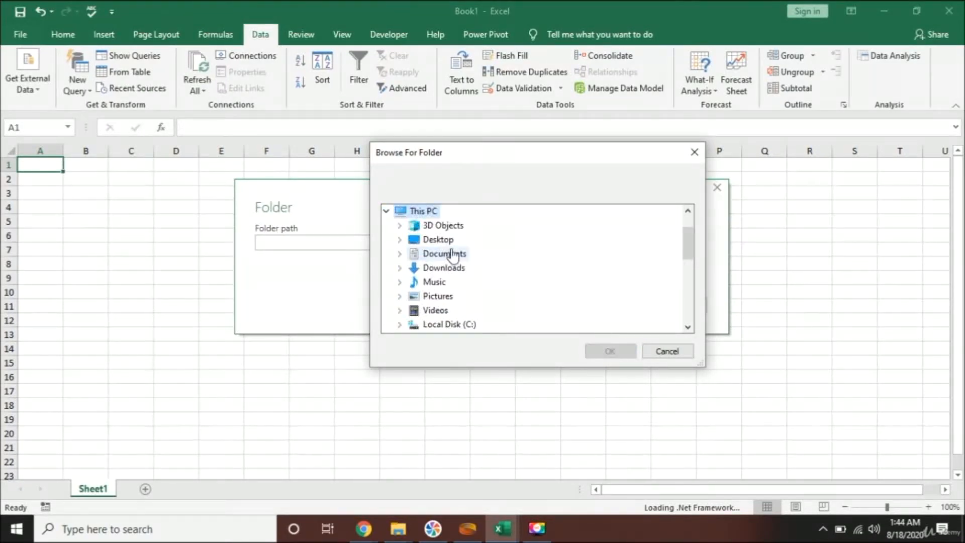
double_click(452, 242)
click(478, 325)
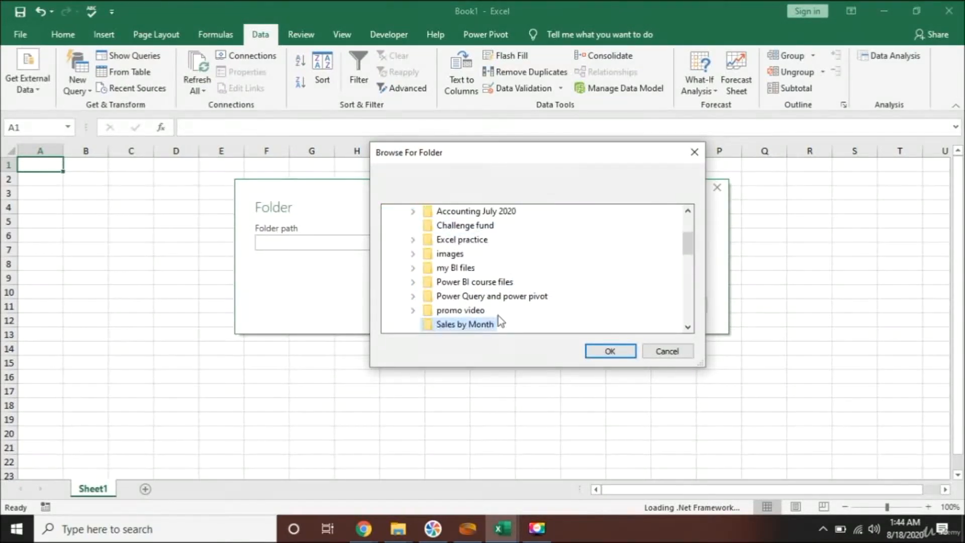
click(612, 351)
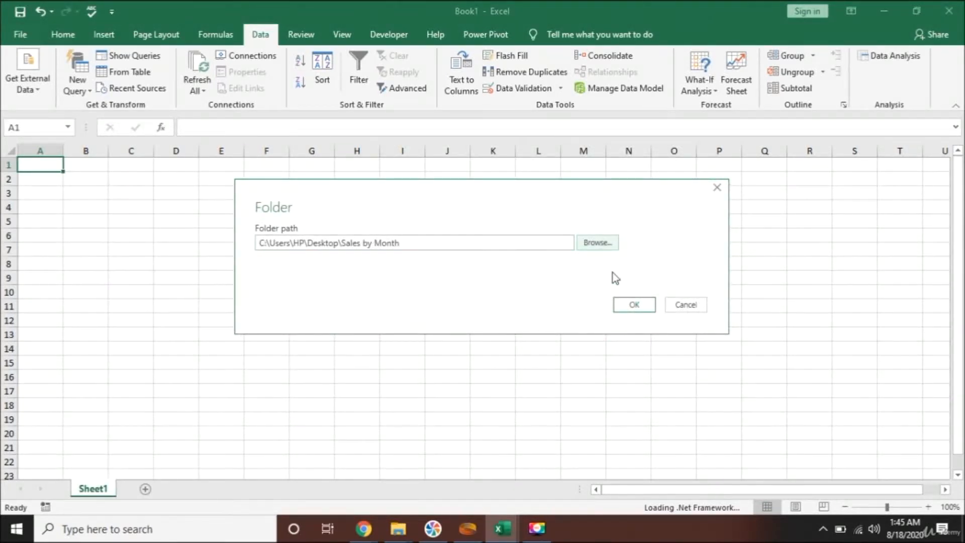
click(631, 306)
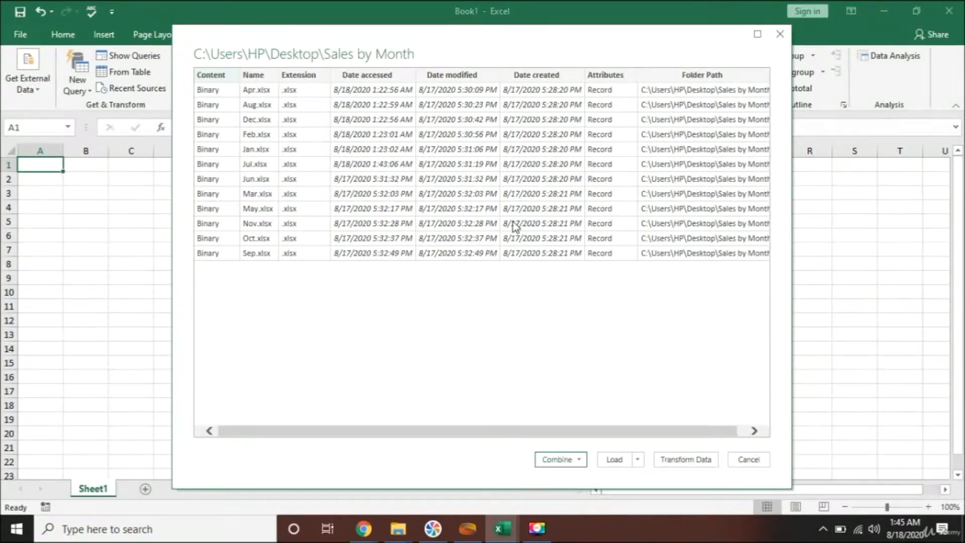
- Choose Combine & Load from the Combine dropdown for the twelve monthly files
click(578, 459)
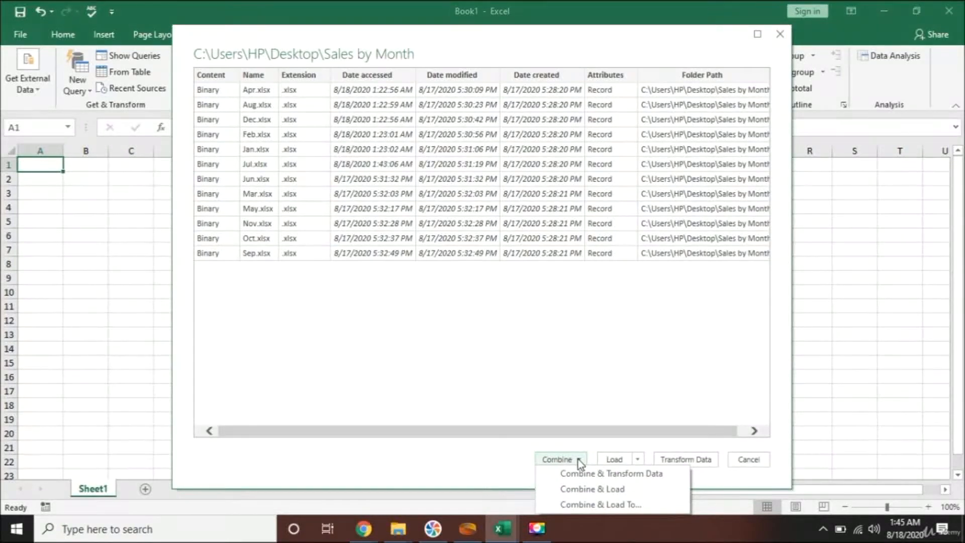
click(602, 490)
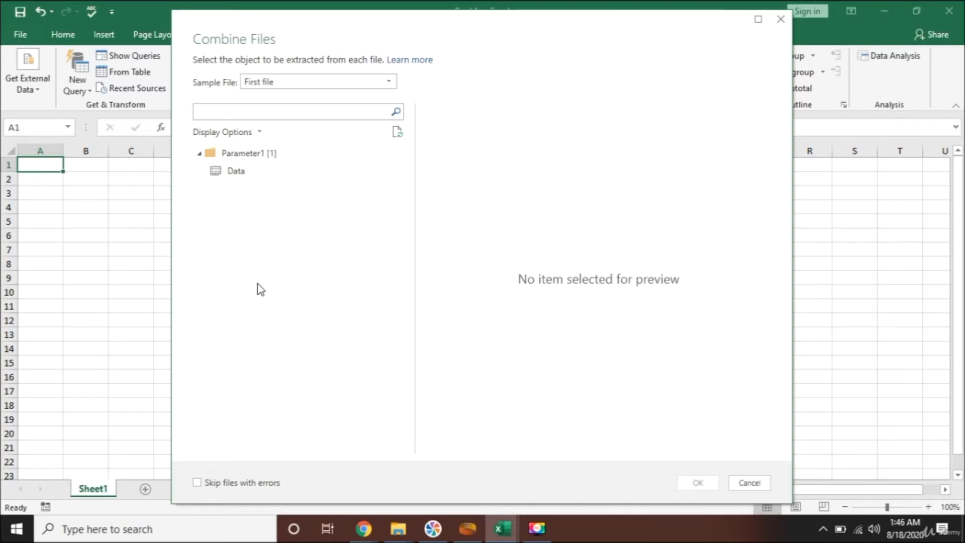
- Pick the Data sheet, keep First file as the sample, and combine into the workbook
click(248, 172)
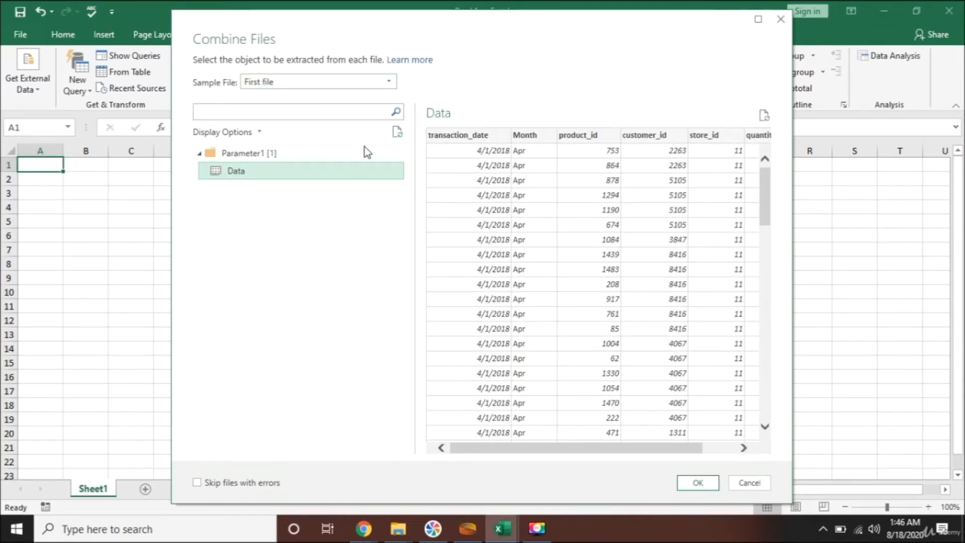
click(386, 82)
click(386, 81)
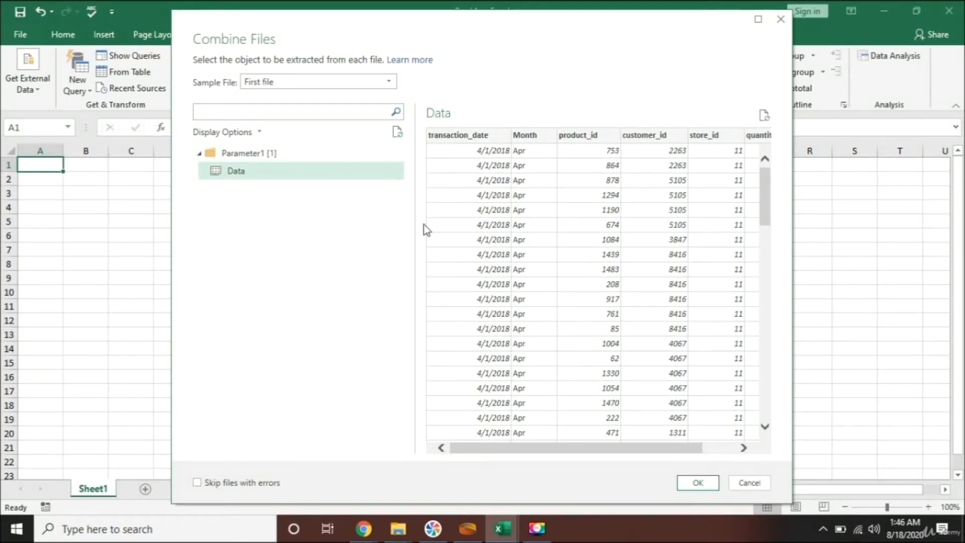
click(699, 483)
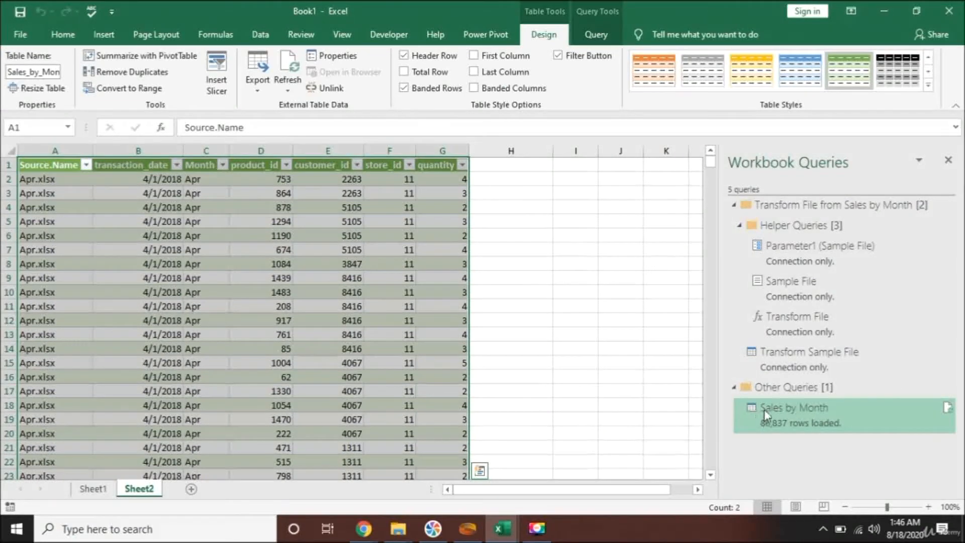
- Show the loaded Sales by Month table and check row 10's source file and date
mouse_move(785, 417)
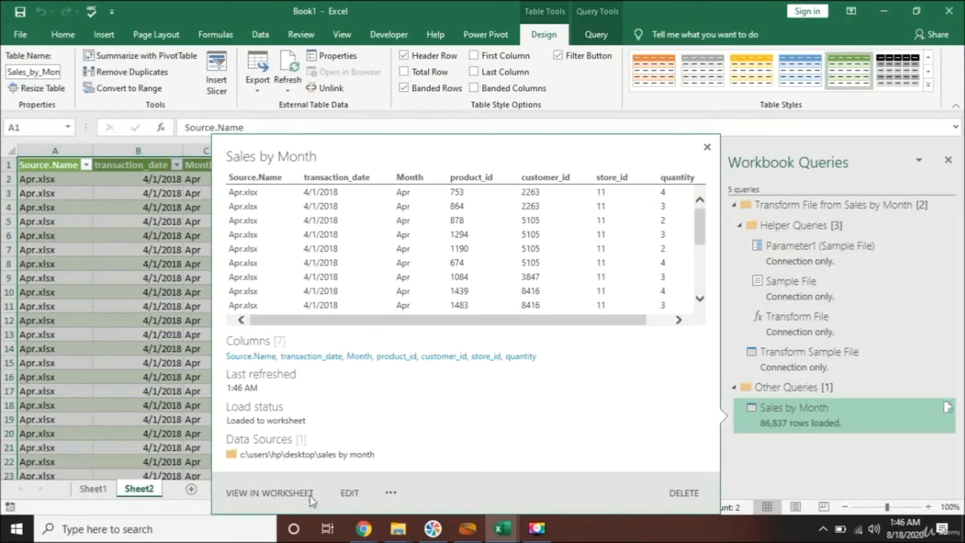
click(252, 494)
click(375, 291)
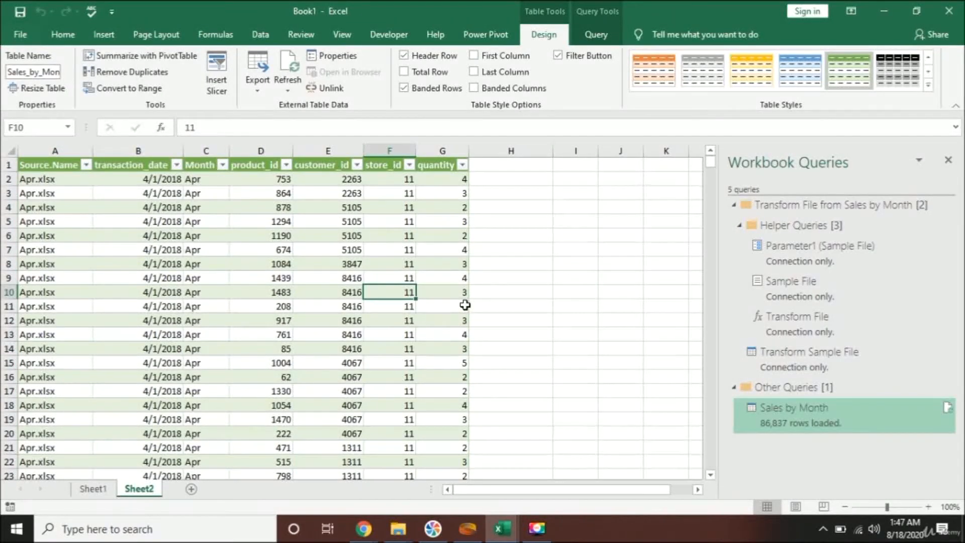
key(Home)
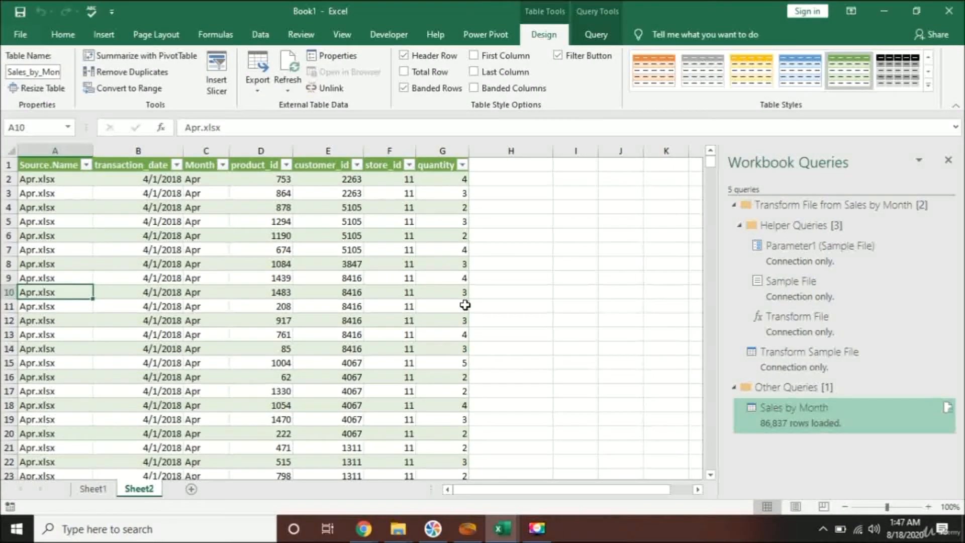
key(Right)
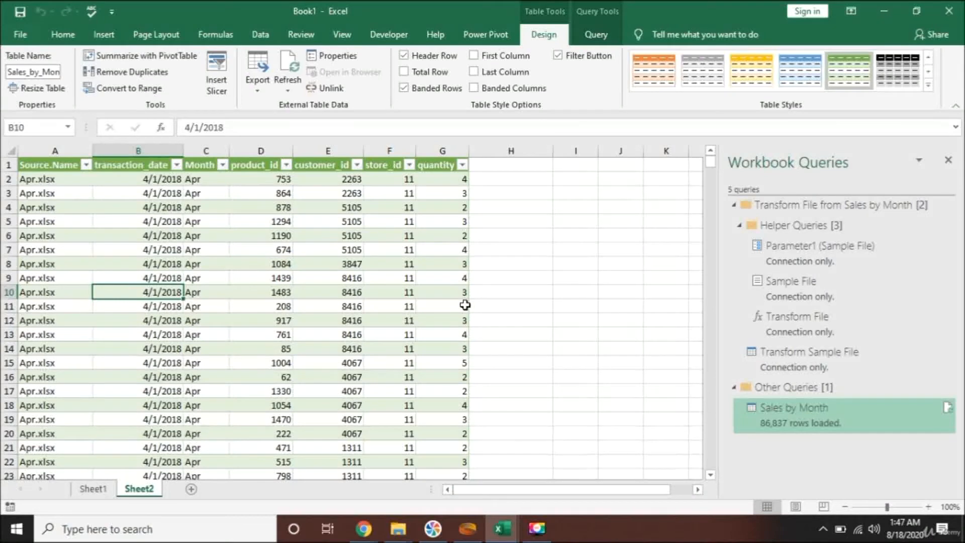
- Confirm the table ends at row 86838, then select the whole table from A1
key(ctrl+Down)
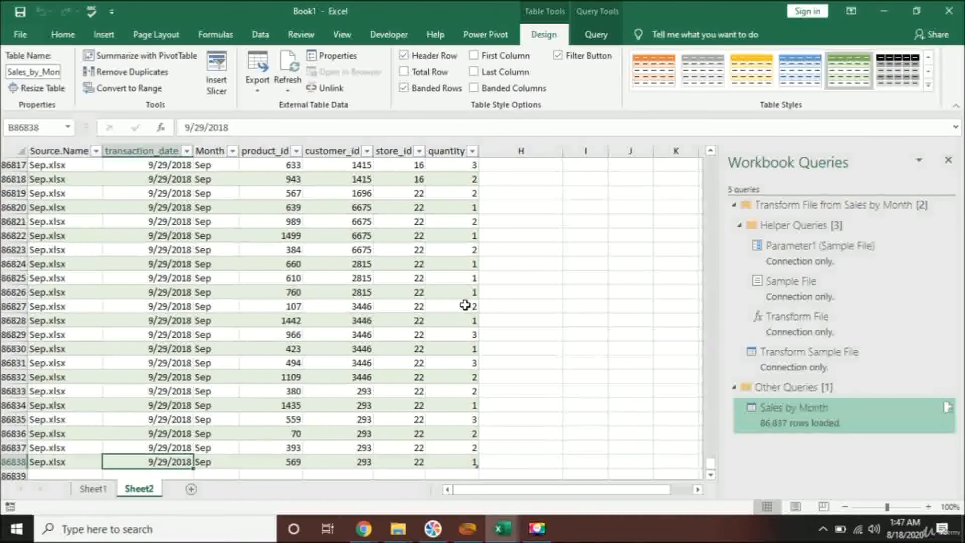
key(Down)
key(ctrl+Home)
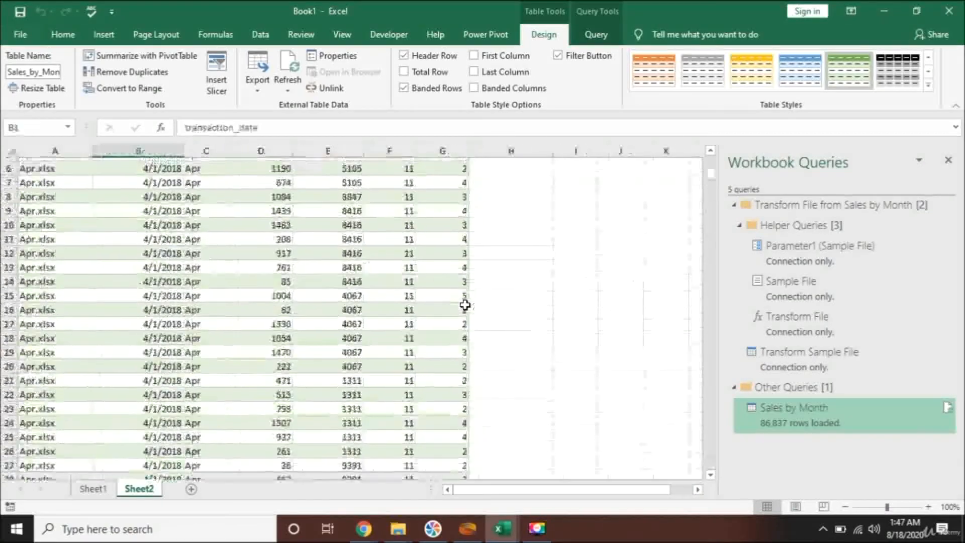
key(ctrl+shift+Right)
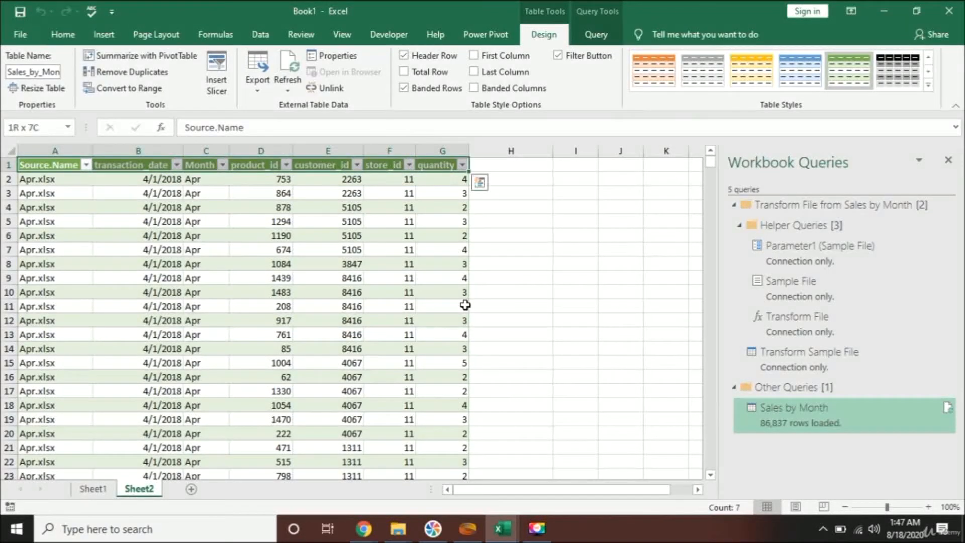
key(ctrl+shift+Down)
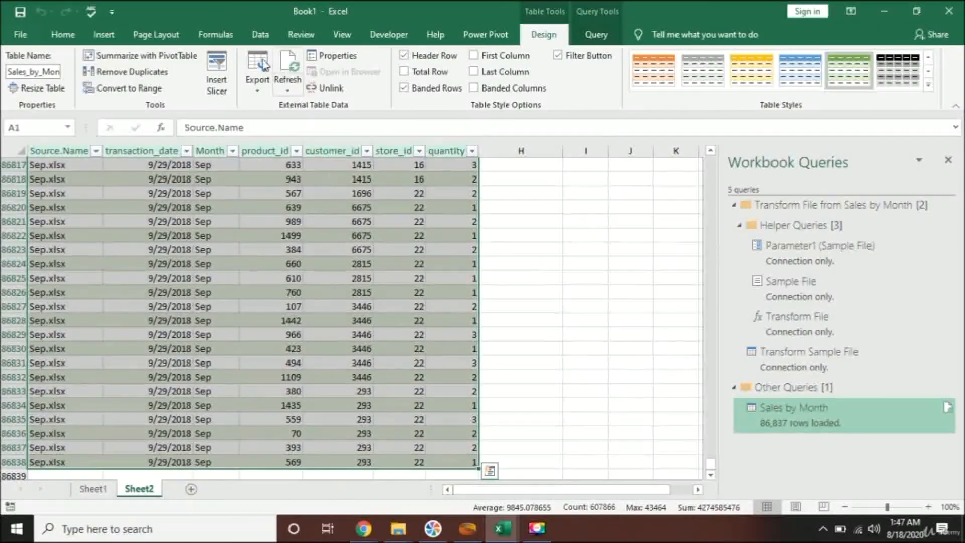
- Sort the table by transaction_date, Oldest to Newest
click(260, 34)
click(323, 75)
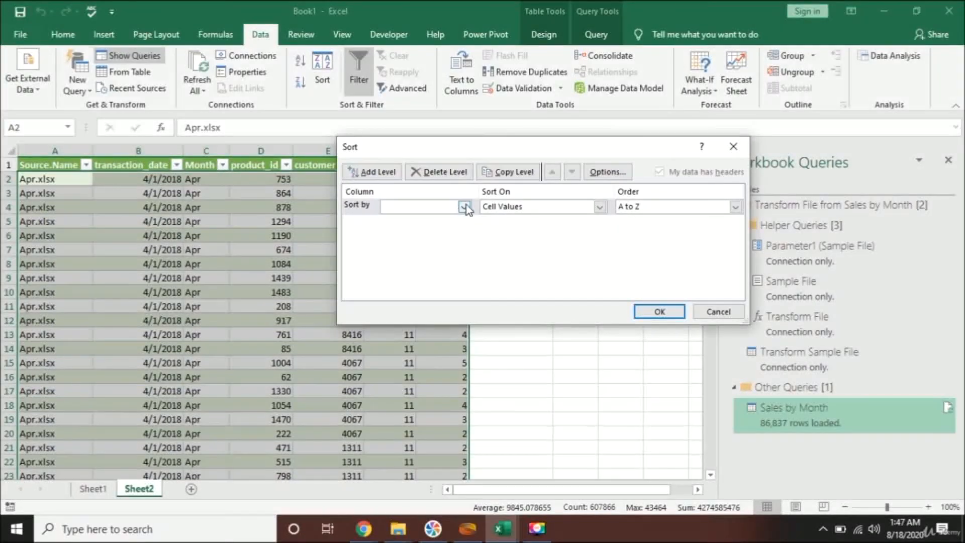
click(464, 206)
click(429, 230)
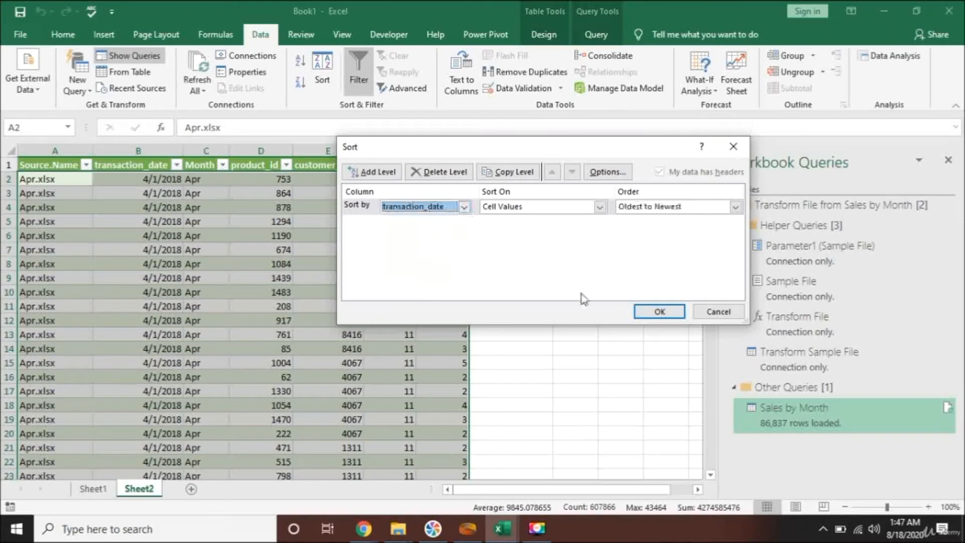
click(659, 312)
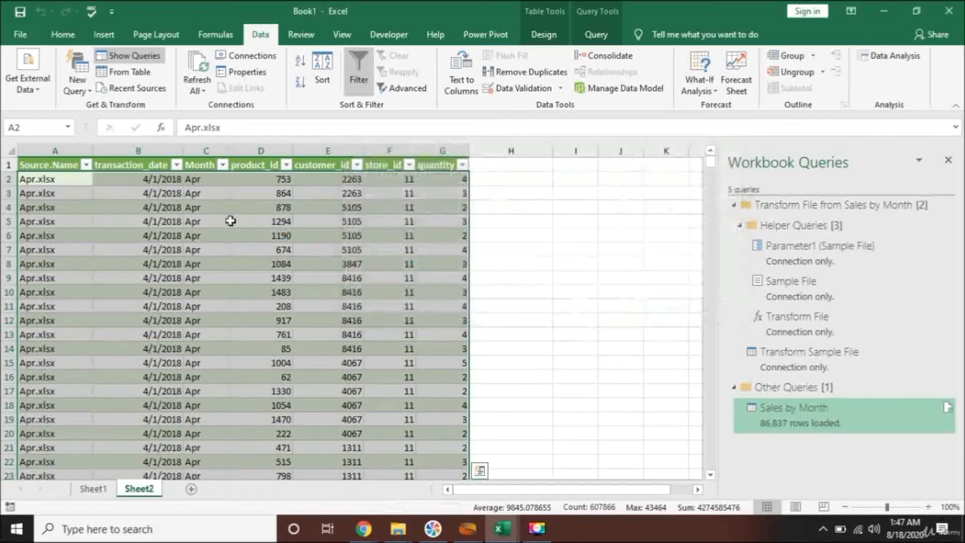
click(150, 192)
- Jump to the table's last rows to confirm they hold December 2018 dates
key(Up)
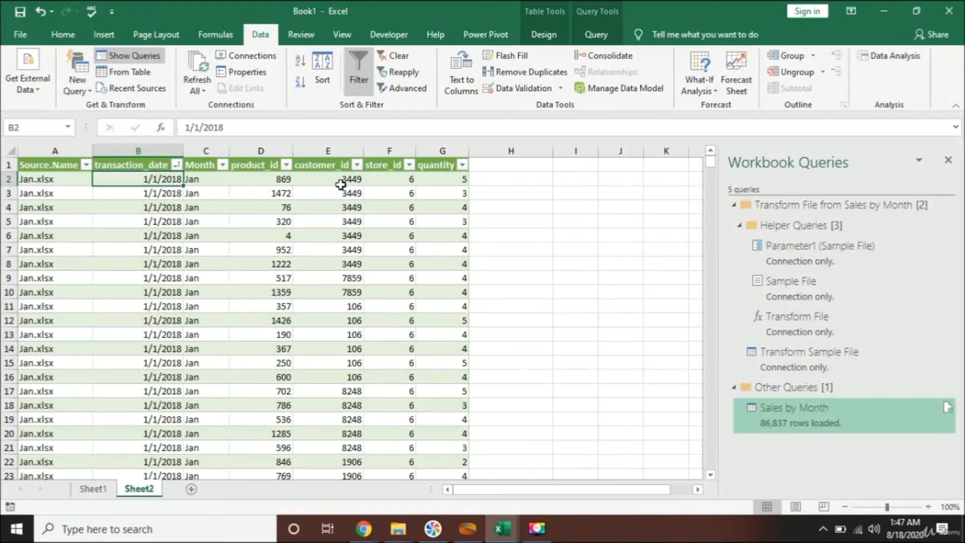
key(ctrl+Down)
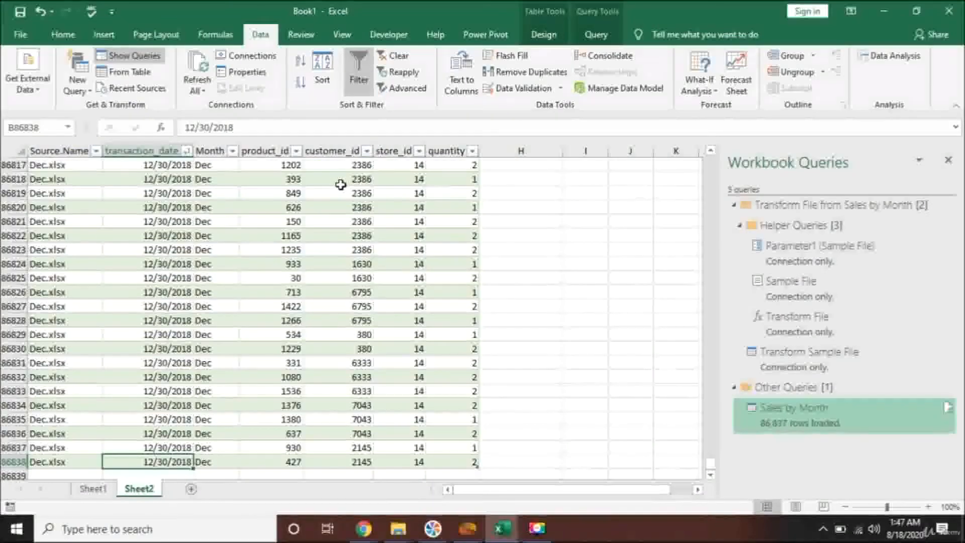
key(Page_Up)
key(Page_Up)
key(Page_Up)
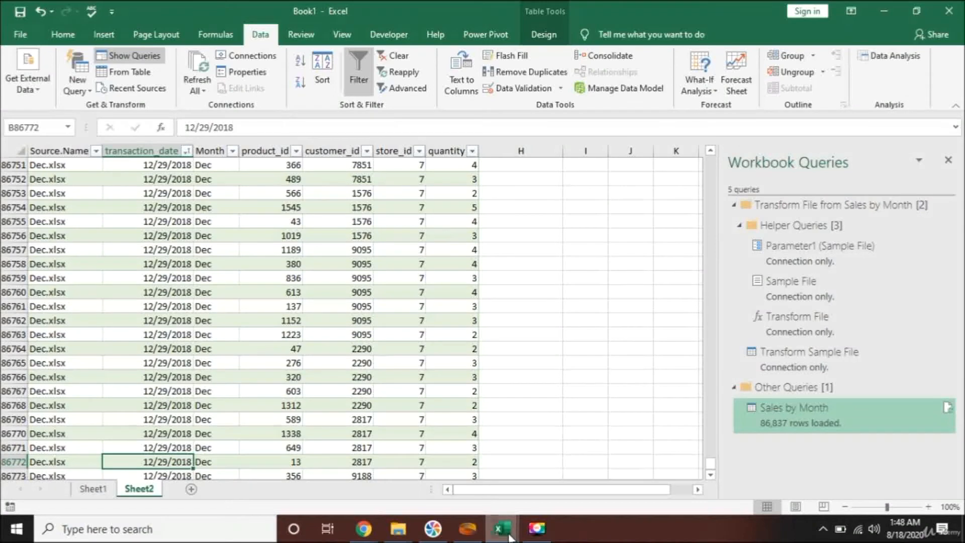
- Switch to the 2018 Complete data workbook and go to its last row, 86838
mouse_move(502, 528)
click(634, 465)
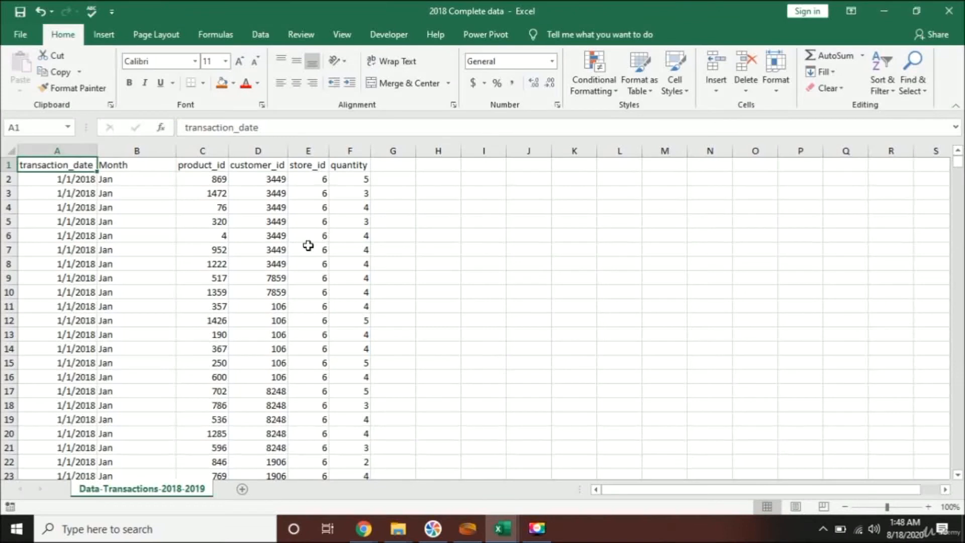
key(ctrl+Down)
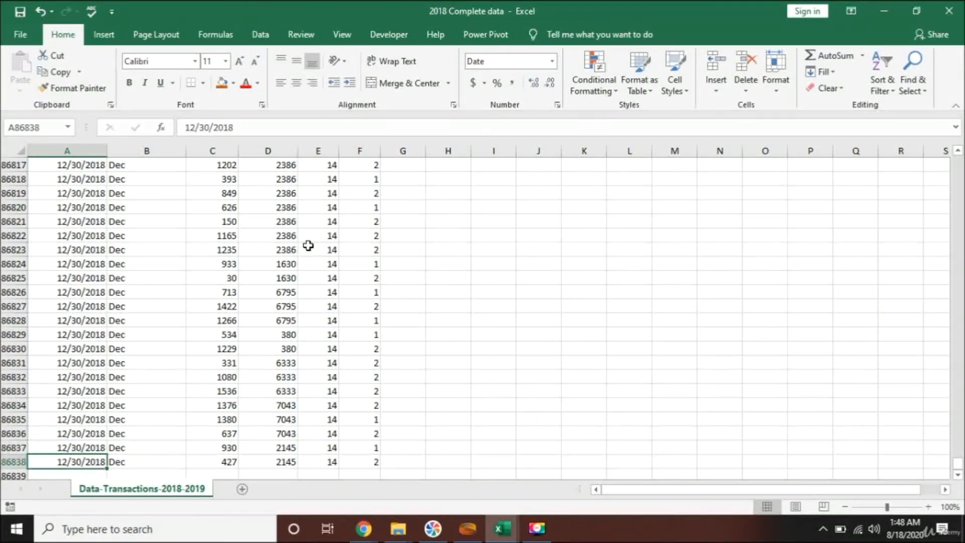
scroll(198, 265, down, 2)
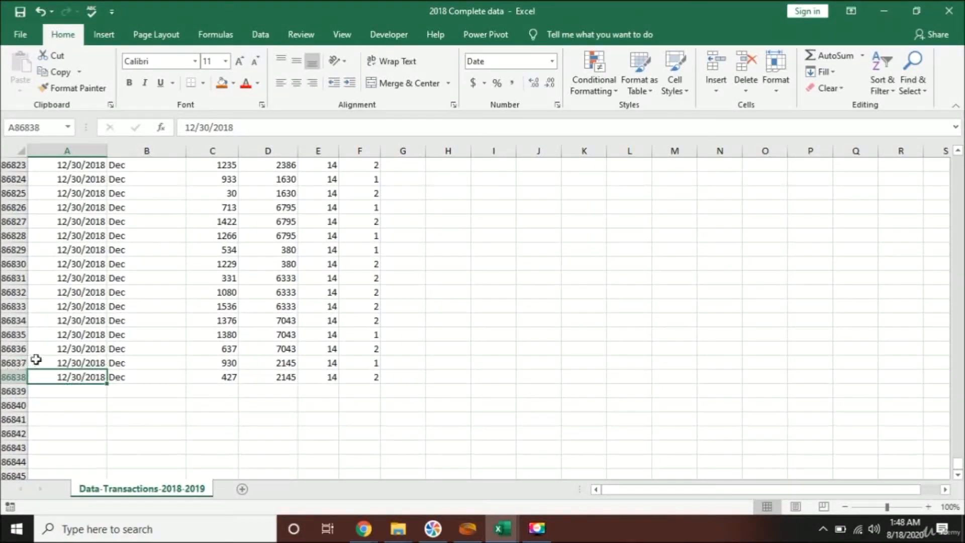
- Select the quantity column to read its count of 86,837 and sum of 266,773
click(375, 378)
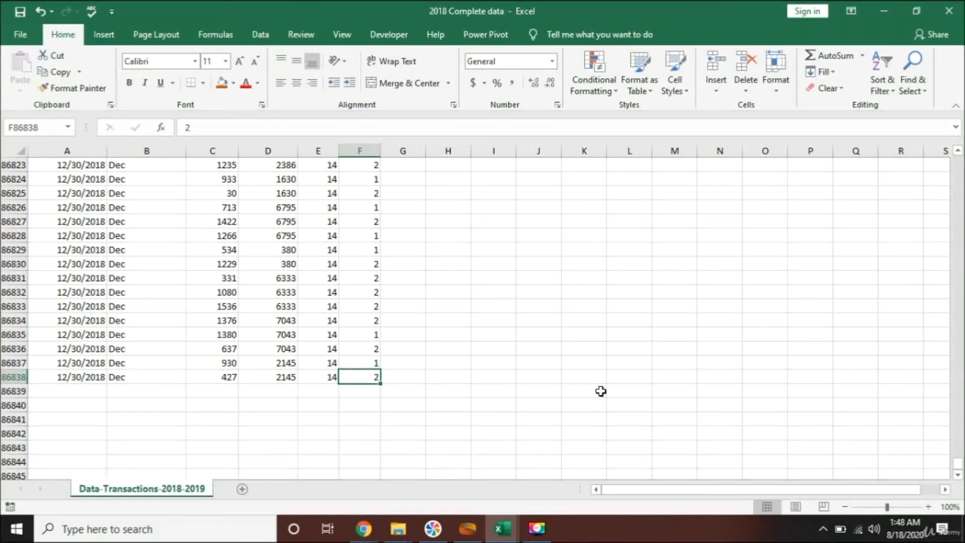
key(ctrl+shift+Up)
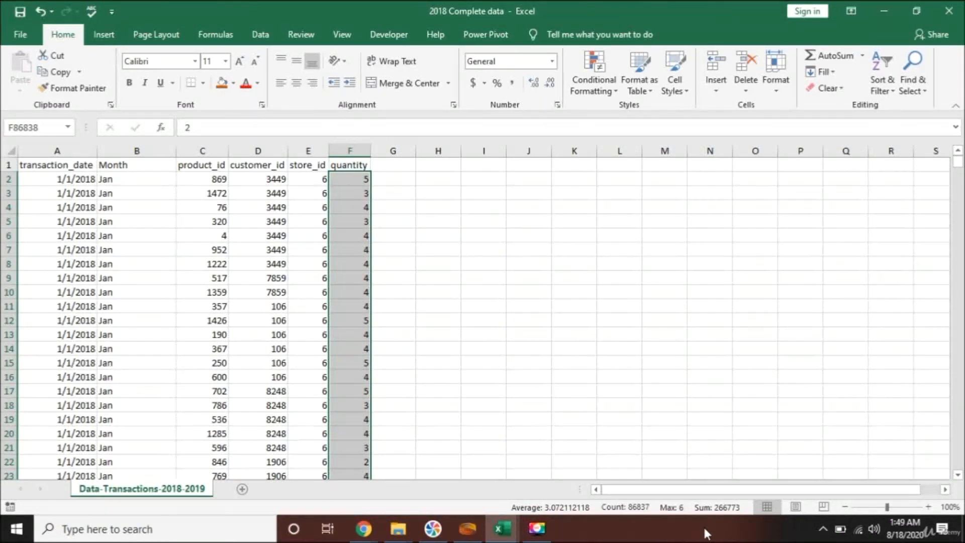
click(351, 358)
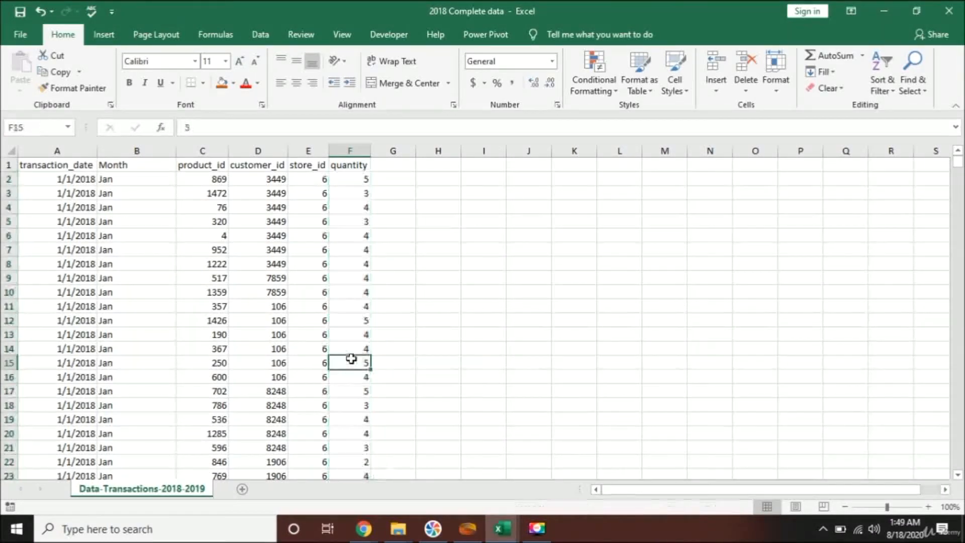
key(ctrl+Down)
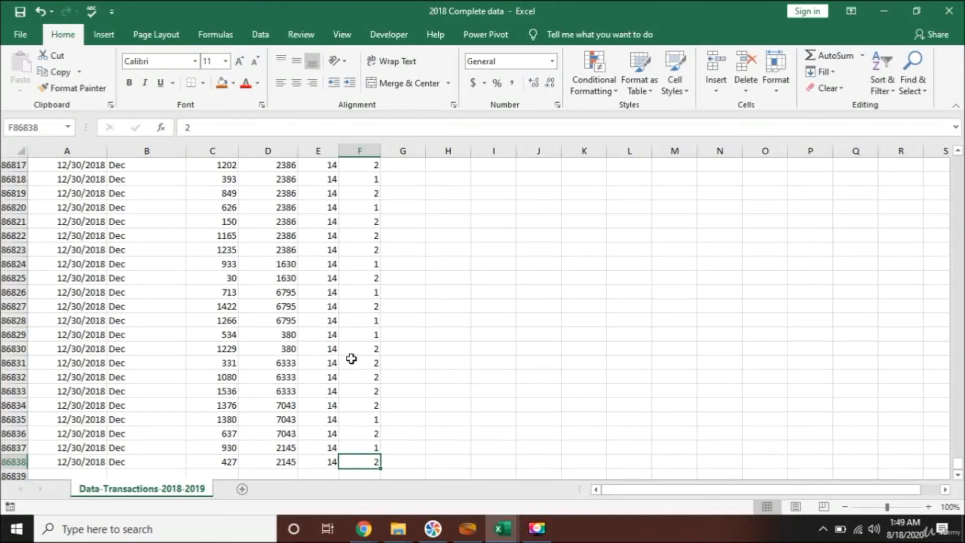
- In Book1, select the quantity column to confirm 86,837 values totalling 266,773
click(498, 527)
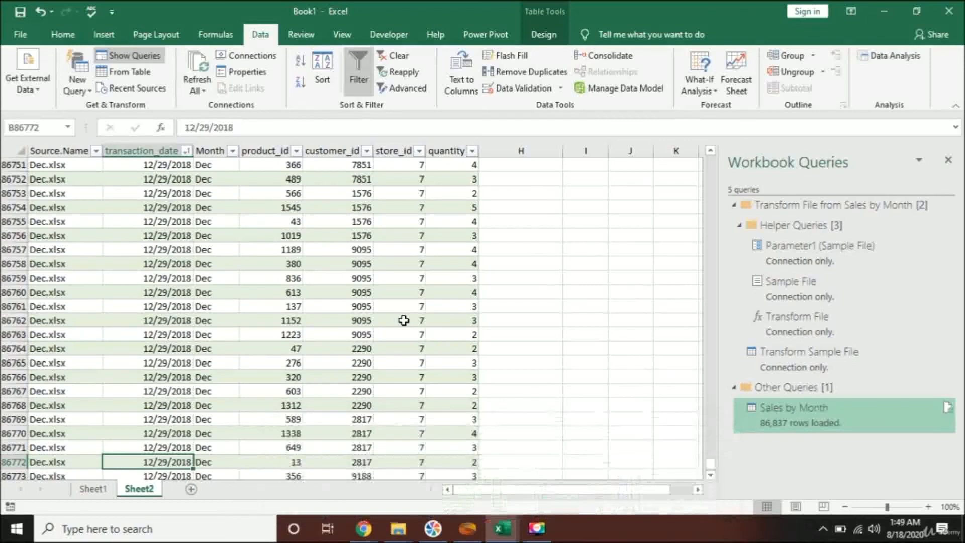
key(ctrl+Down)
key(Left)
key(Right)
key(Right)
key(Right)
key(Right)
key(Right)
key(Right)
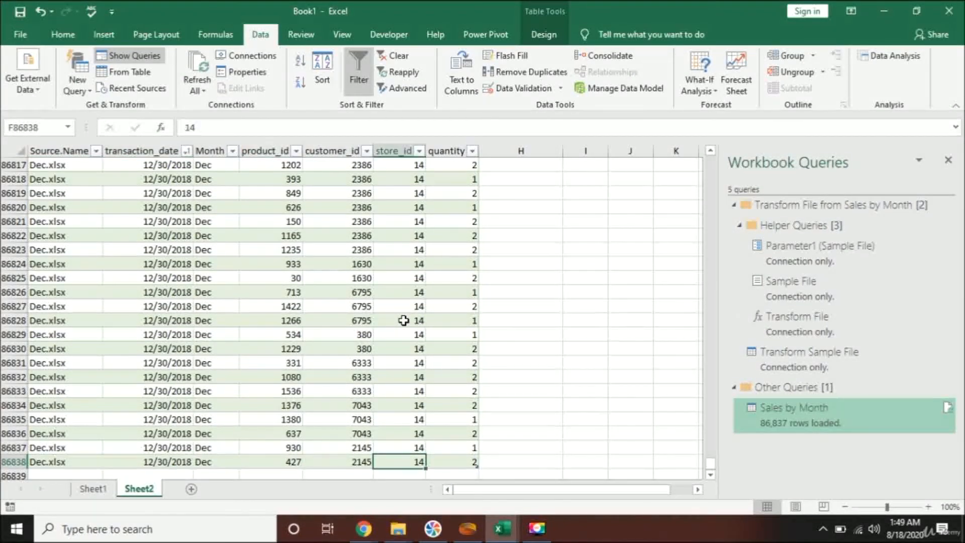
key(ctrl+shift+Up)
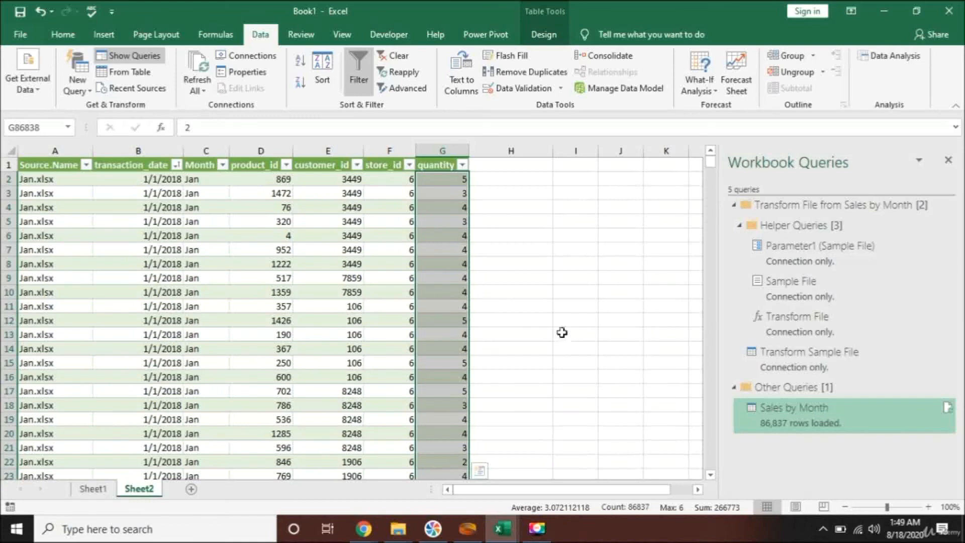
click(286, 250)
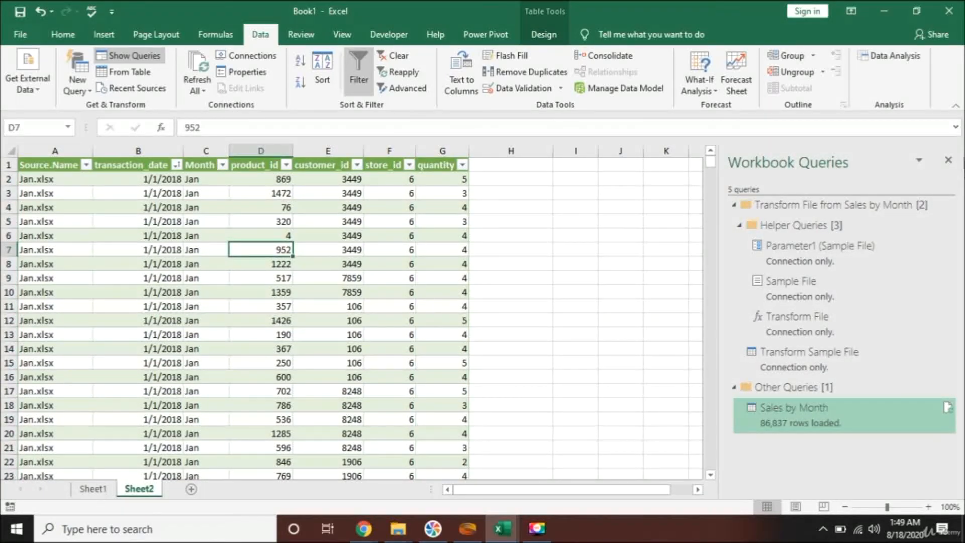
- Close the Workbook Queries pane and return to the table's top-left cell
click(949, 161)
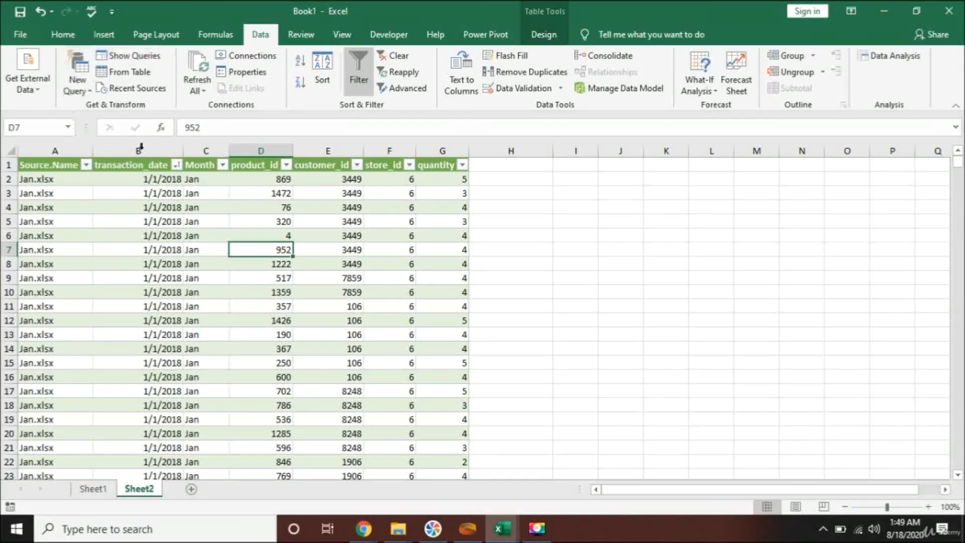
click(440, 175)
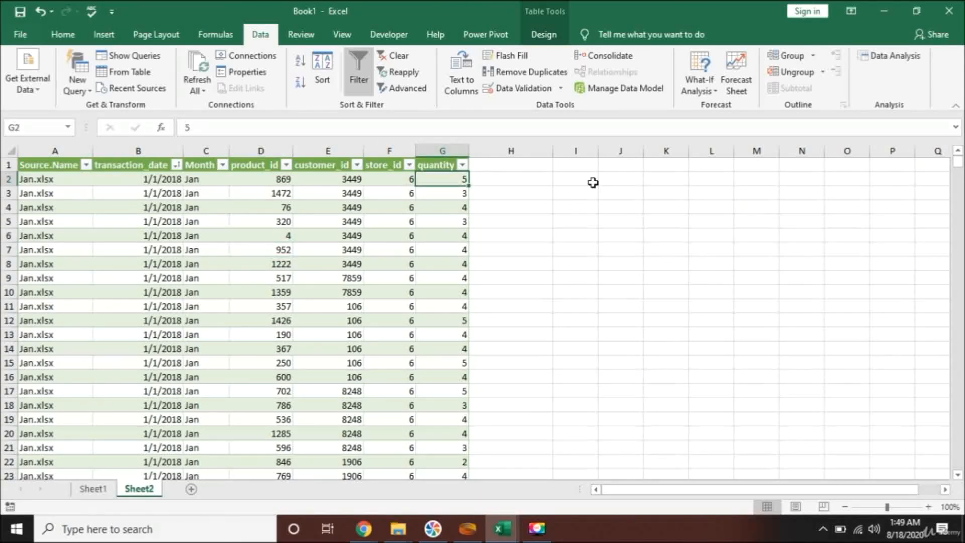
key(Up)
key(ctrl+Left)
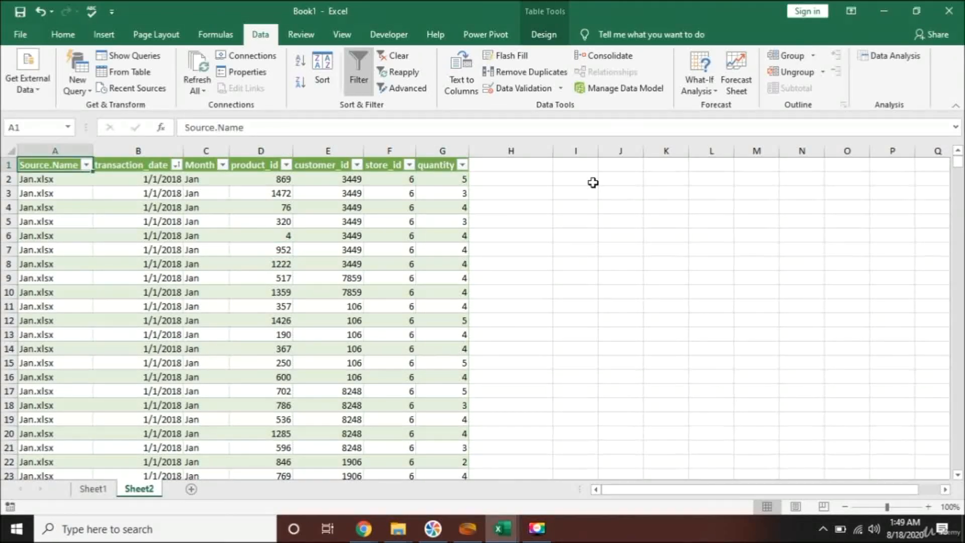